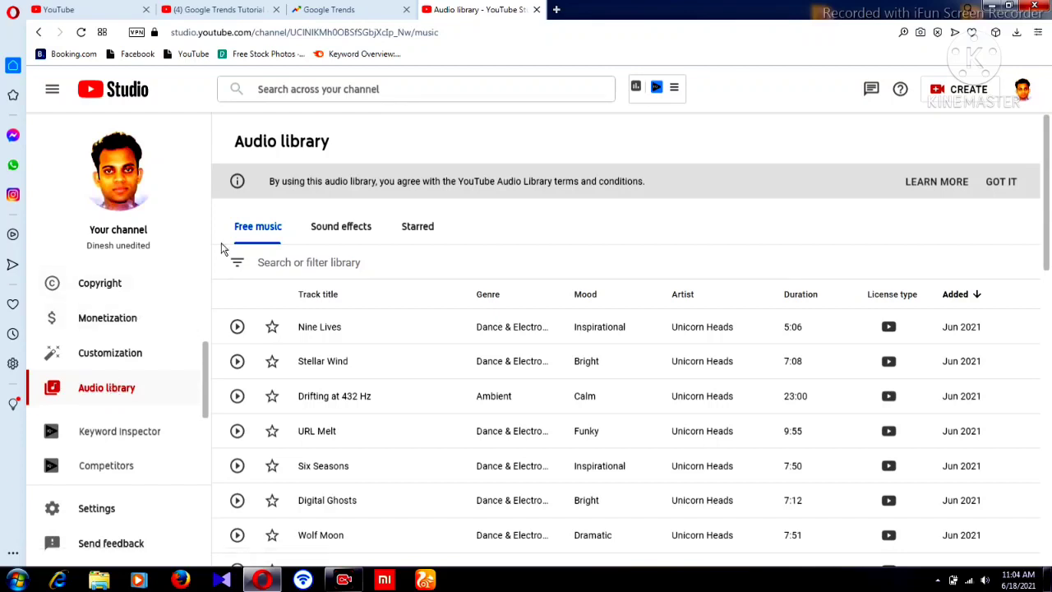
pyautogui.click(350, 226)
pyautogui.click(416, 229)
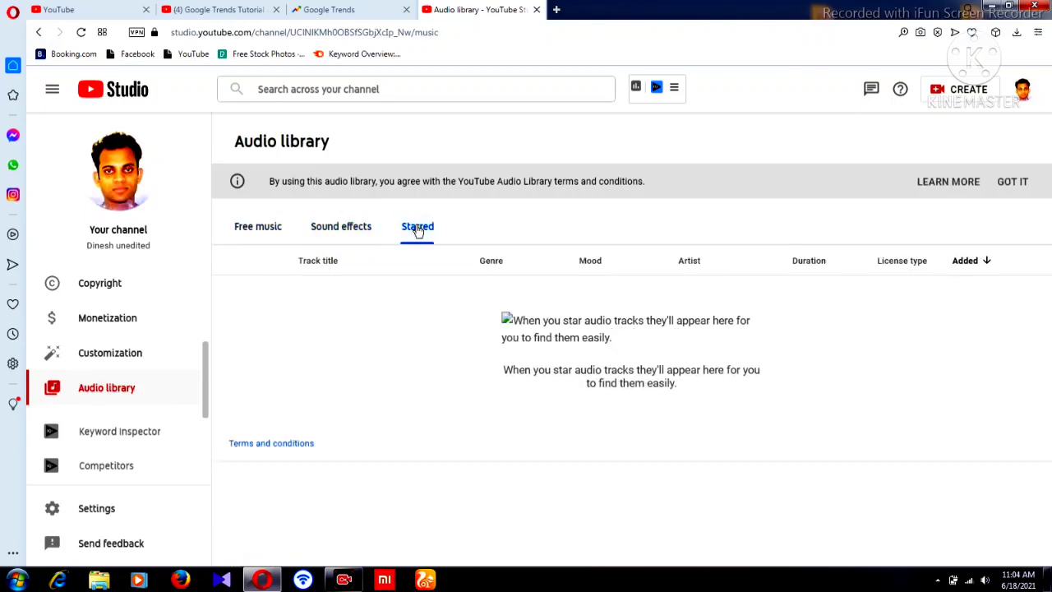
pyautogui.click(264, 233)
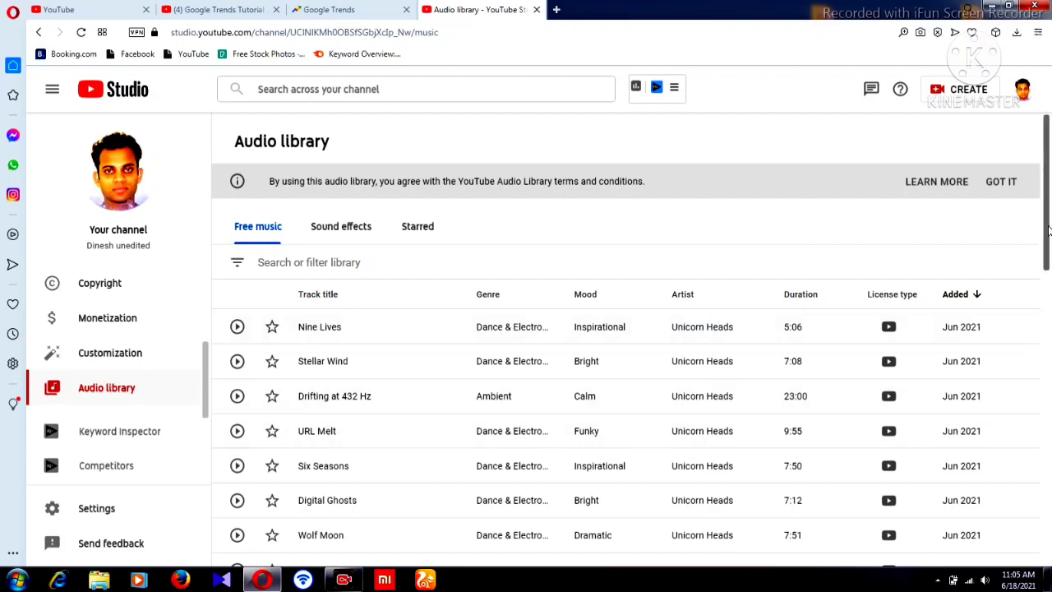
pyautogui.moveTo(1047, 230); pyautogui.dragTo(1050, 261)
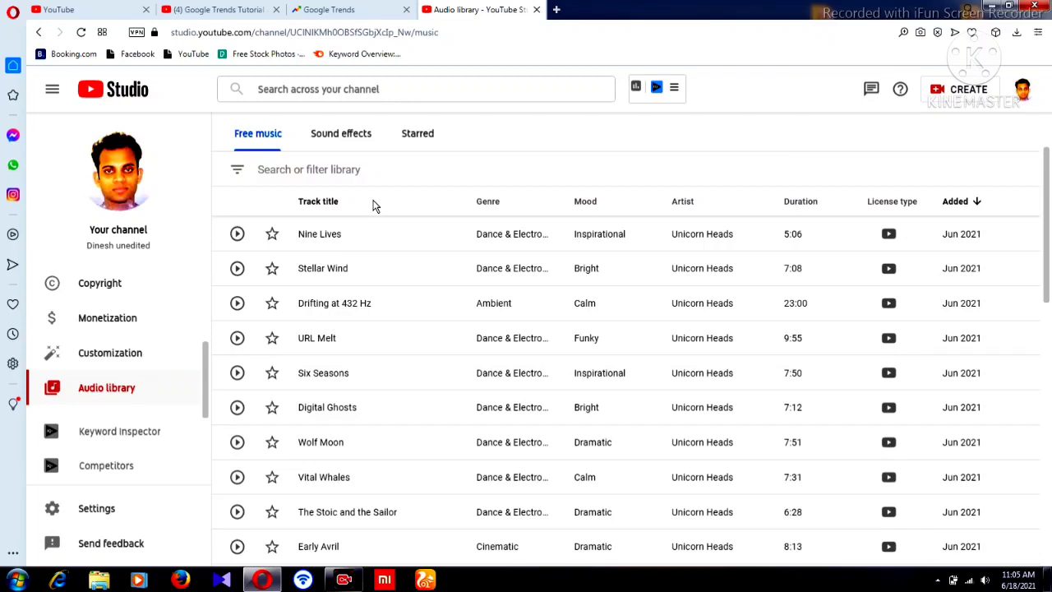
# Filter the free music list by Duration to show only tracks longer than 05:00
pyautogui.click(238, 171)
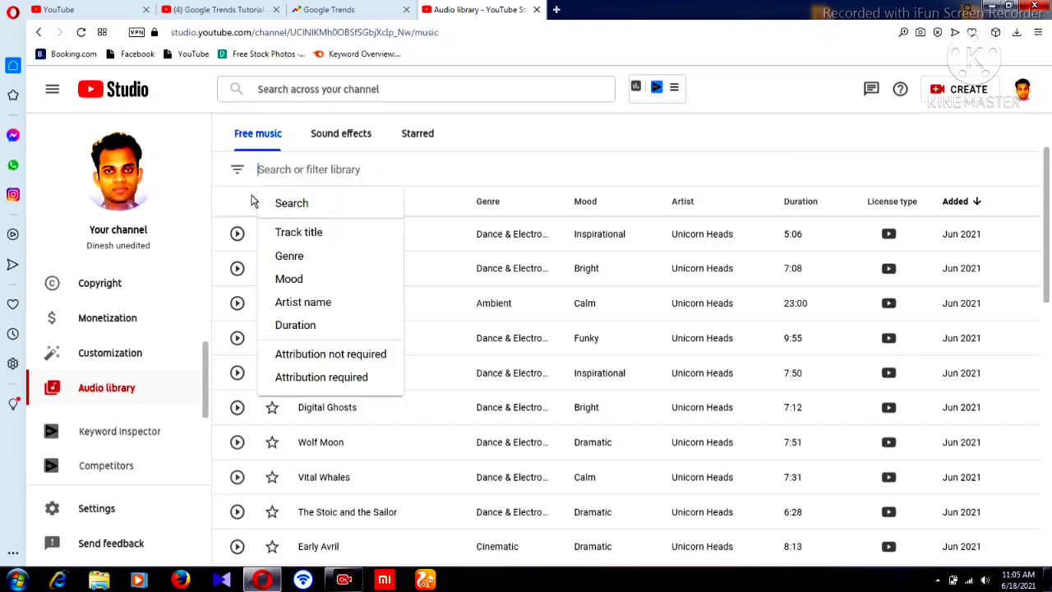
pyautogui.click(300, 206)
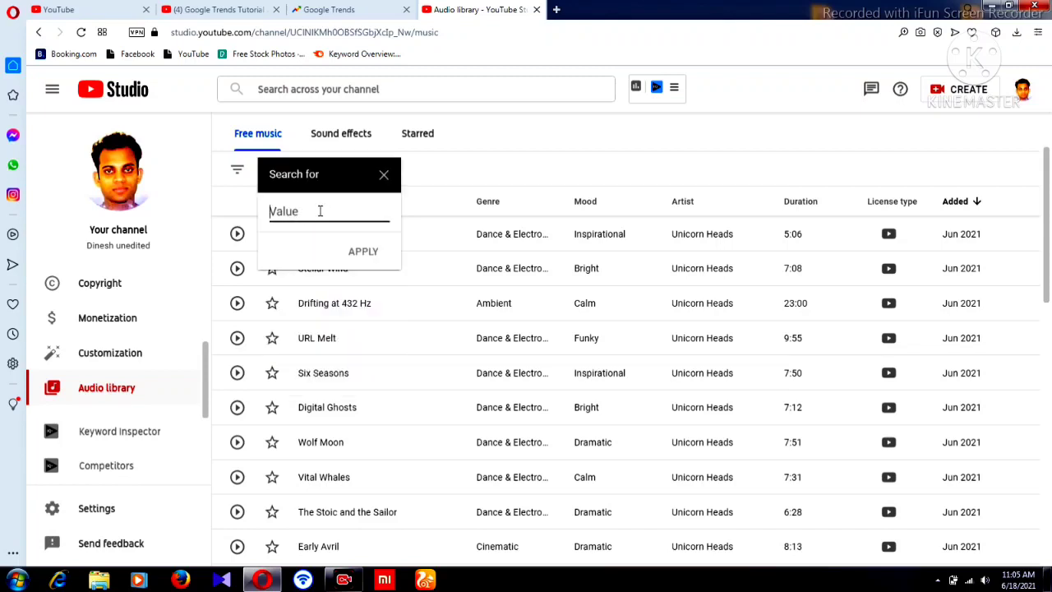
pyautogui.click(382, 174)
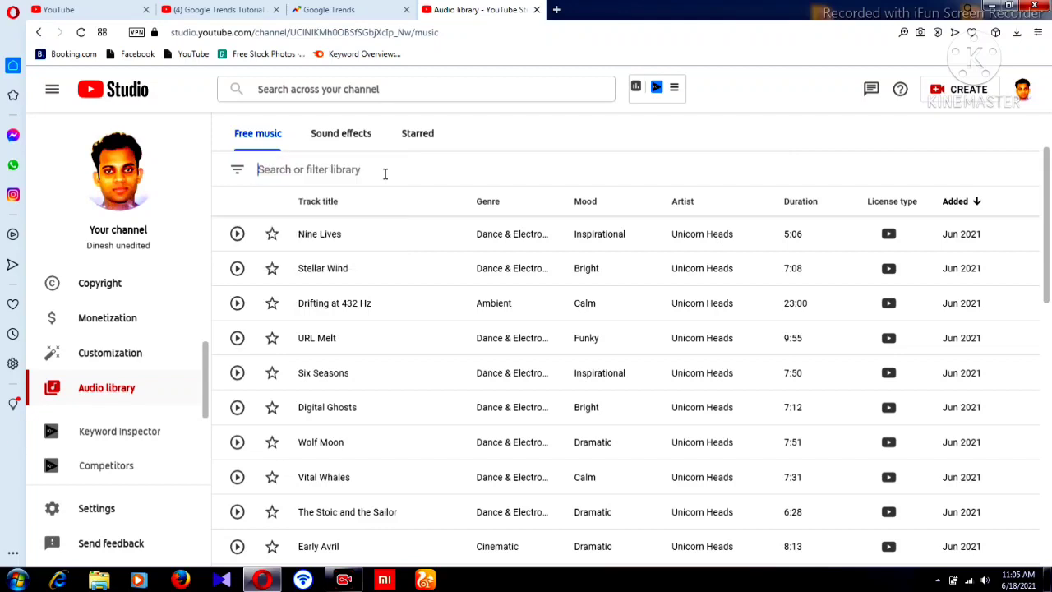
pyautogui.click(238, 179)
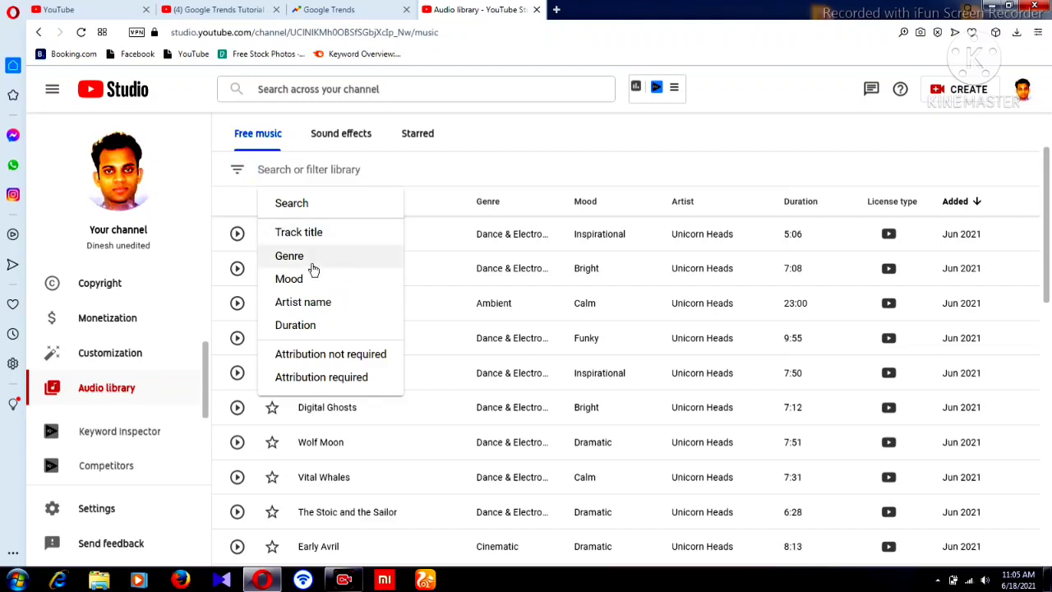
pyautogui.click(306, 327)
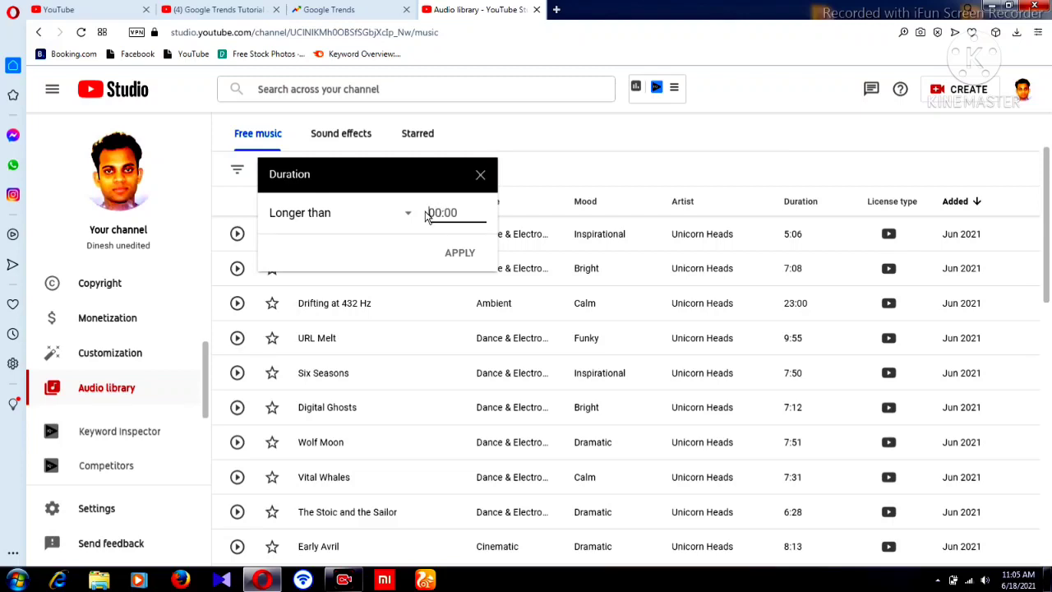
pyautogui.write('05')
pyautogui.write(':')
pyautogui.write(':')
pyautogui.write('00')
pyautogui.click(457, 252)
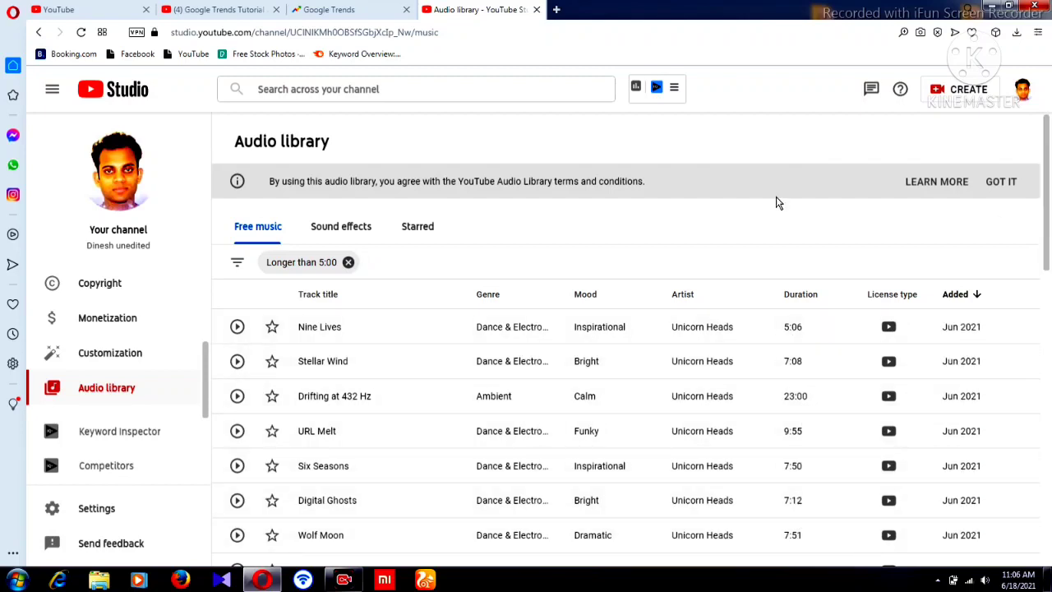
# Remove the Longer than 5:00 filter chip to restore the full free music list
pyautogui.click(349, 263)
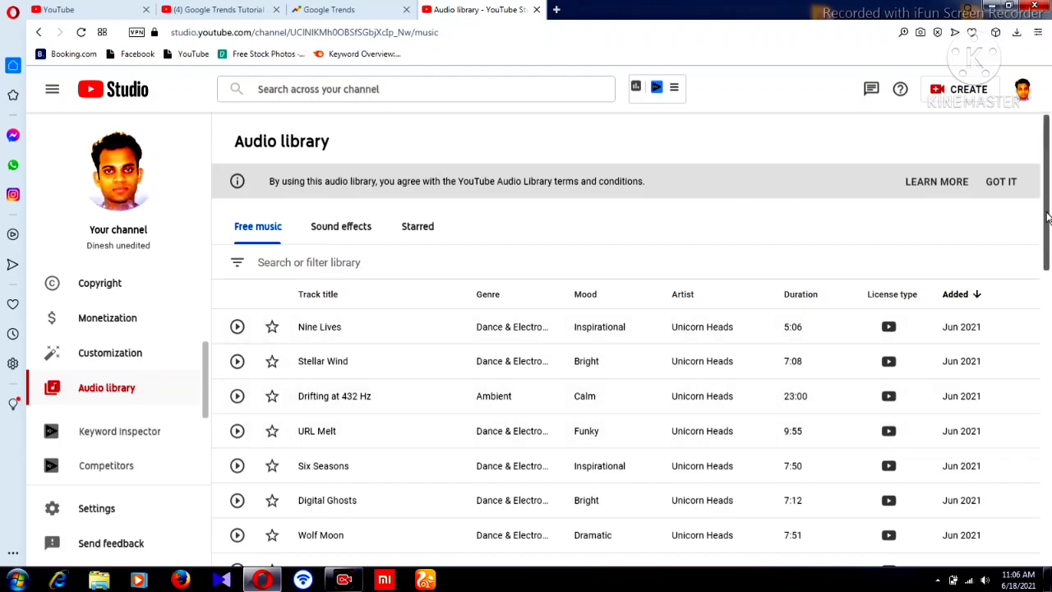
pyautogui.moveTo(1047, 220); pyautogui.dragTo(1047, 223)
pyautogui.scroll(-1, 1048, 221)
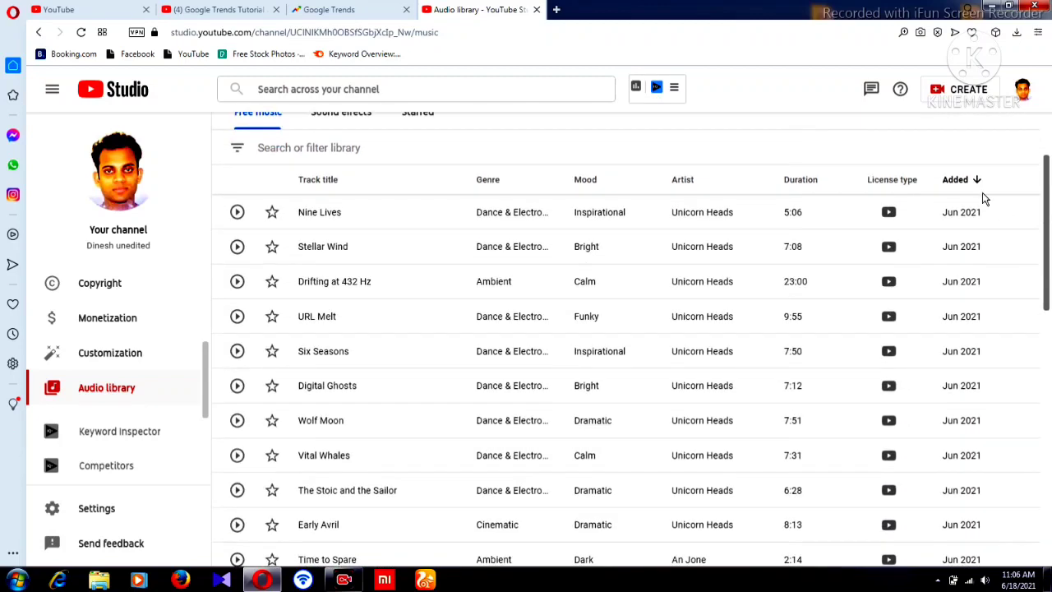
# Review the Nine Lives license terms (free use, no attribution required), then close them
pyautogui.moveTo(906, 179)
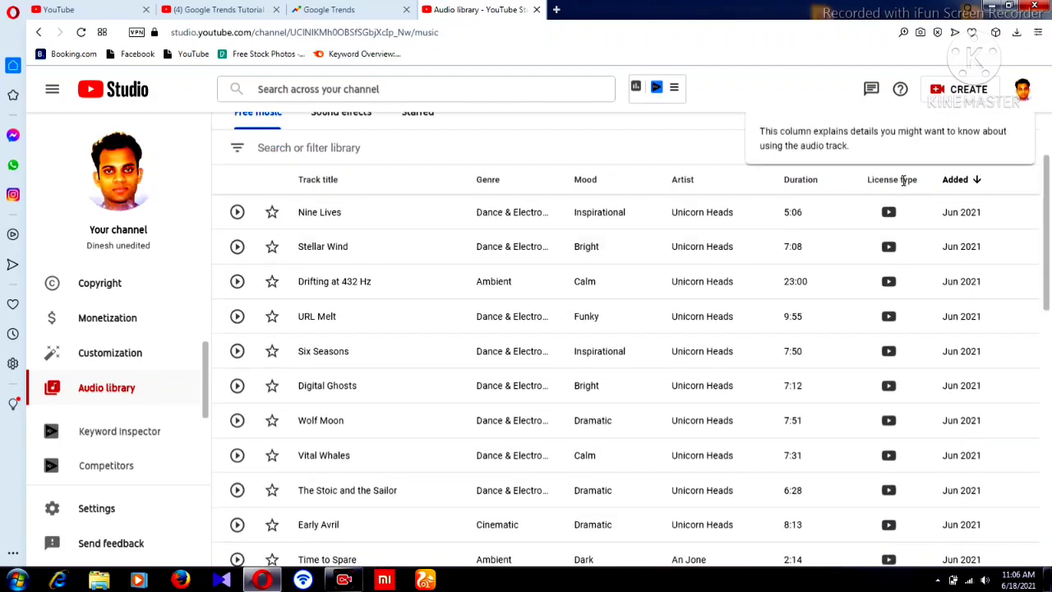
pyautogui.moveTo(888, 214)
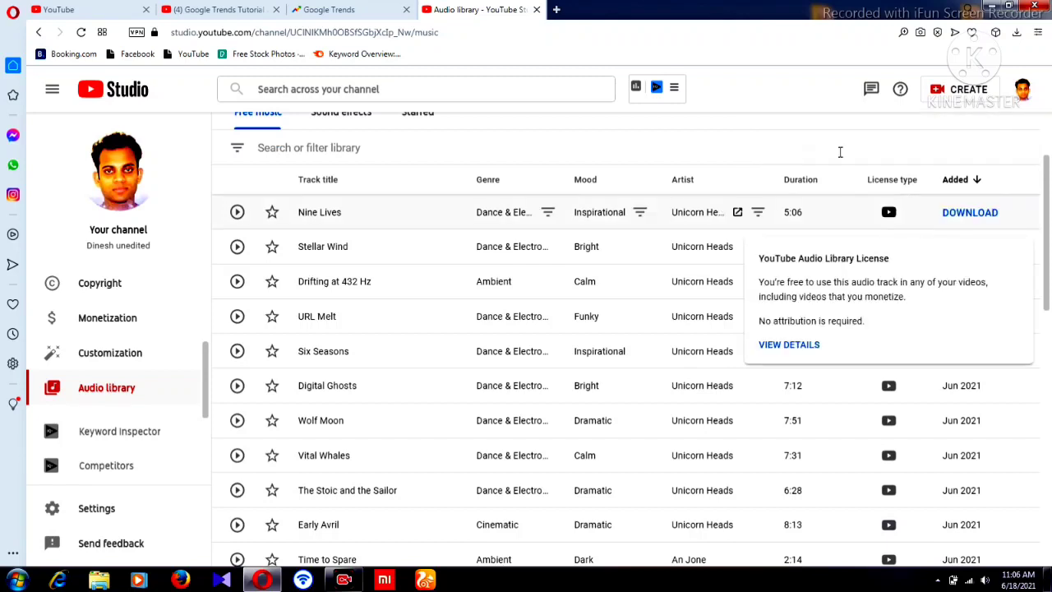
pyautogui.click(889, 214)
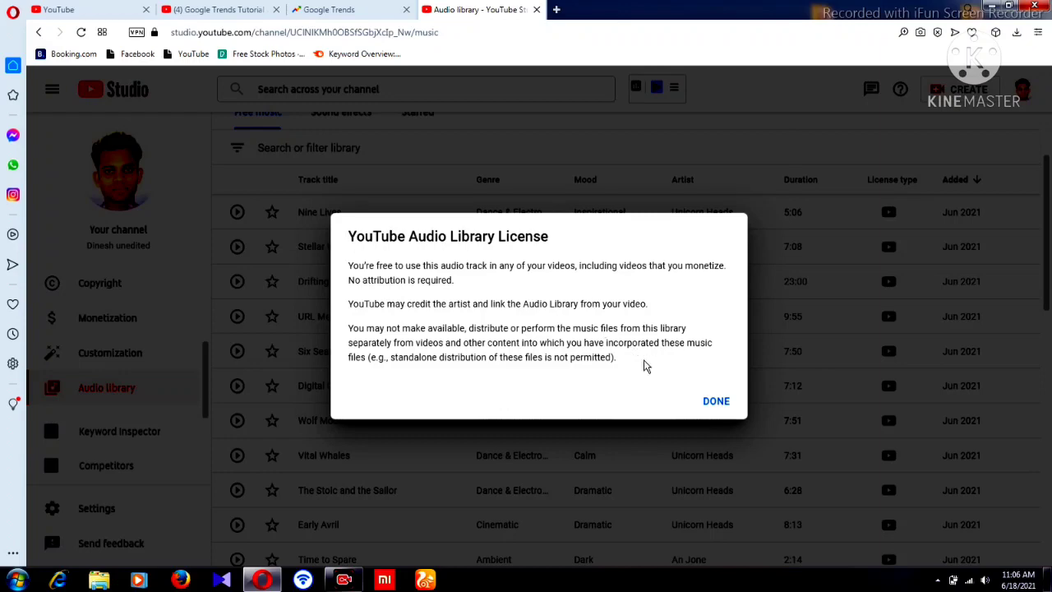
pyautogui.click(718, 408)
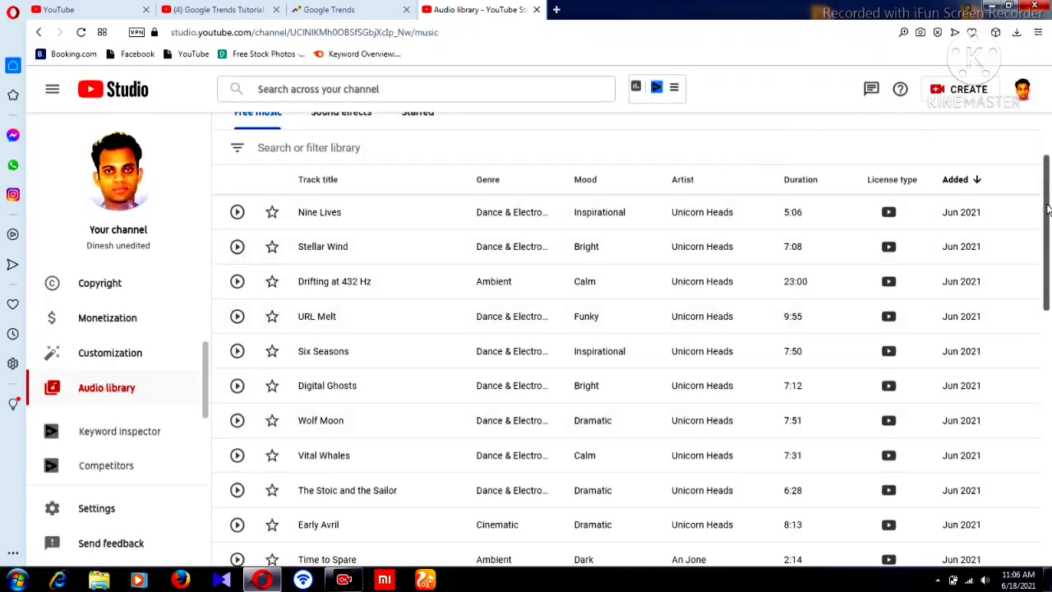
pyautogui.moveTo(1047, 169); pyautogui.dragTo(1048, 139)
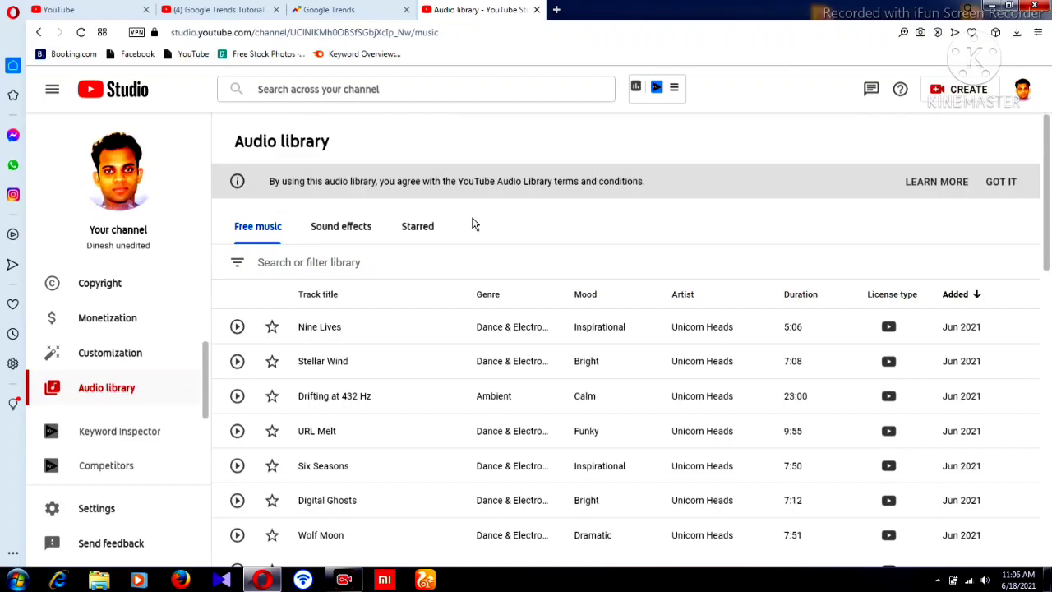
# Filter to attribution-required tracks and view Merry Go - Silent Film Light's Creative Commons Attribution 4.0 terms
pyautogui.click(237, 265)
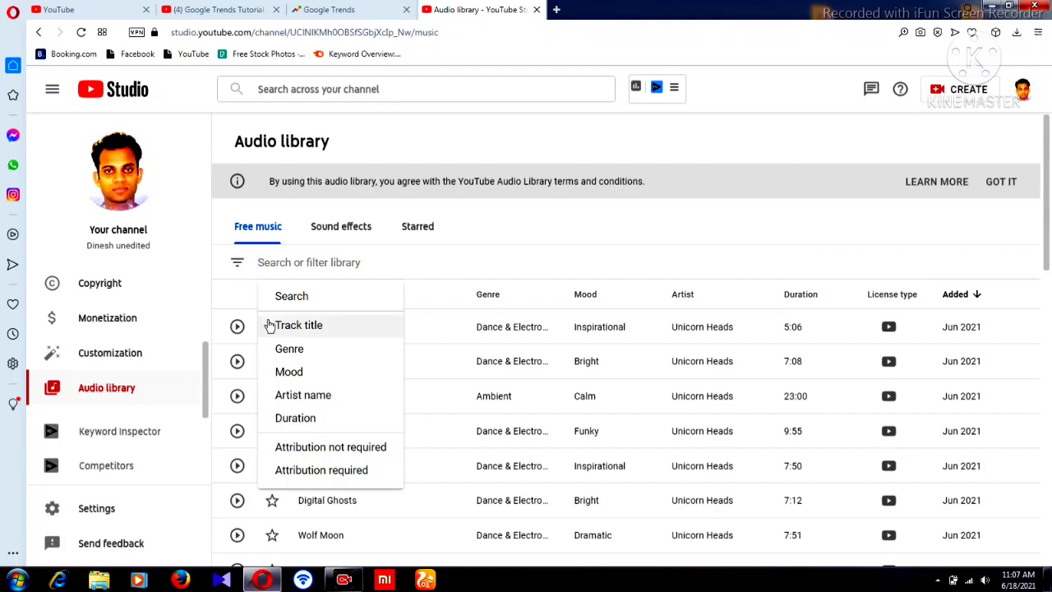
pyautogui.click(349, 472)
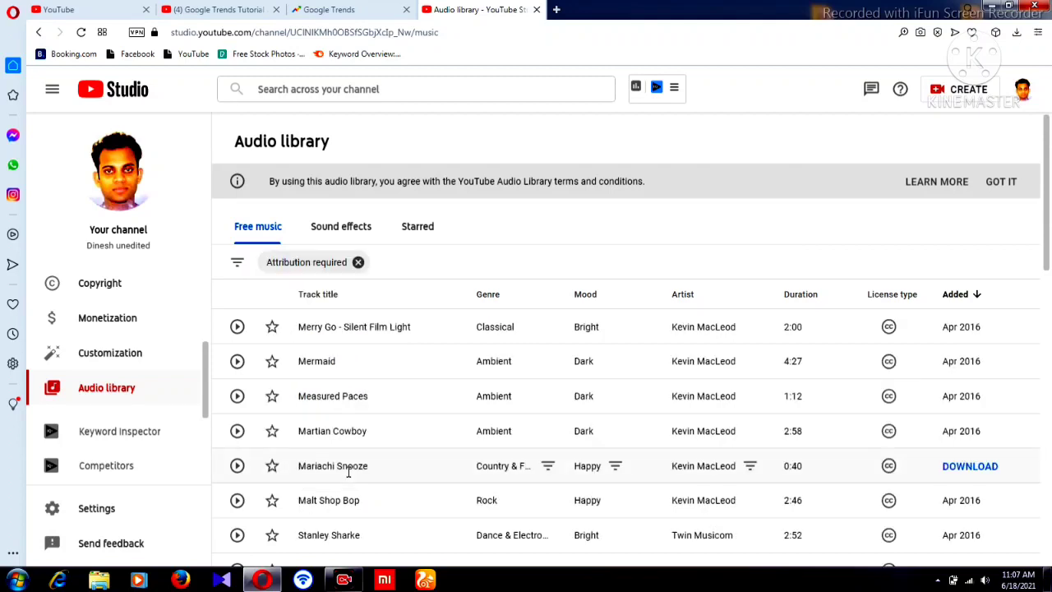
pyautogui.moveTo(888, 329)
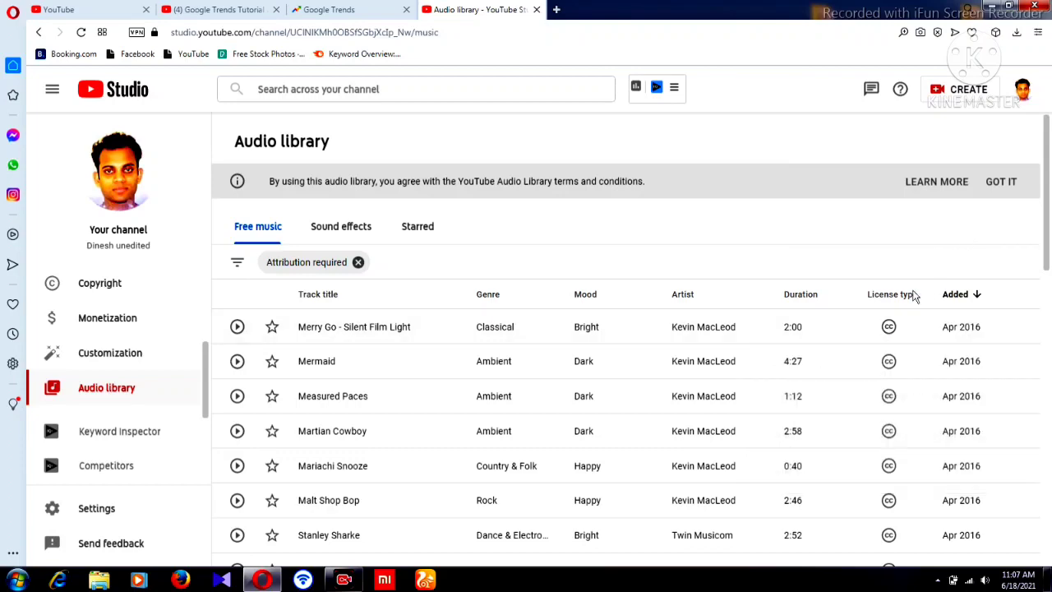
pyautogui.click(890, 329)
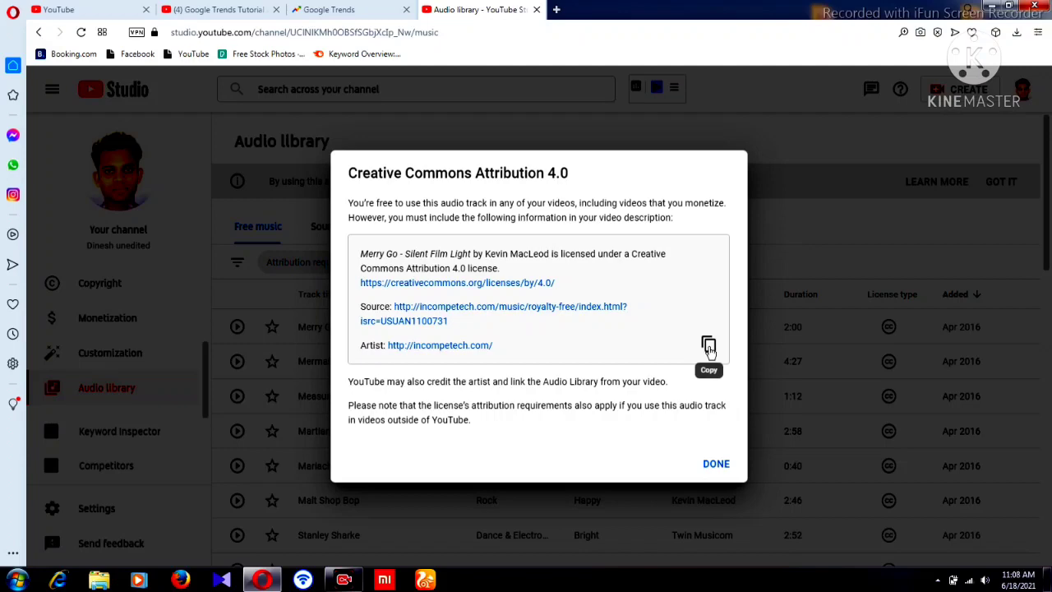
pyautogui.click(714, 464)
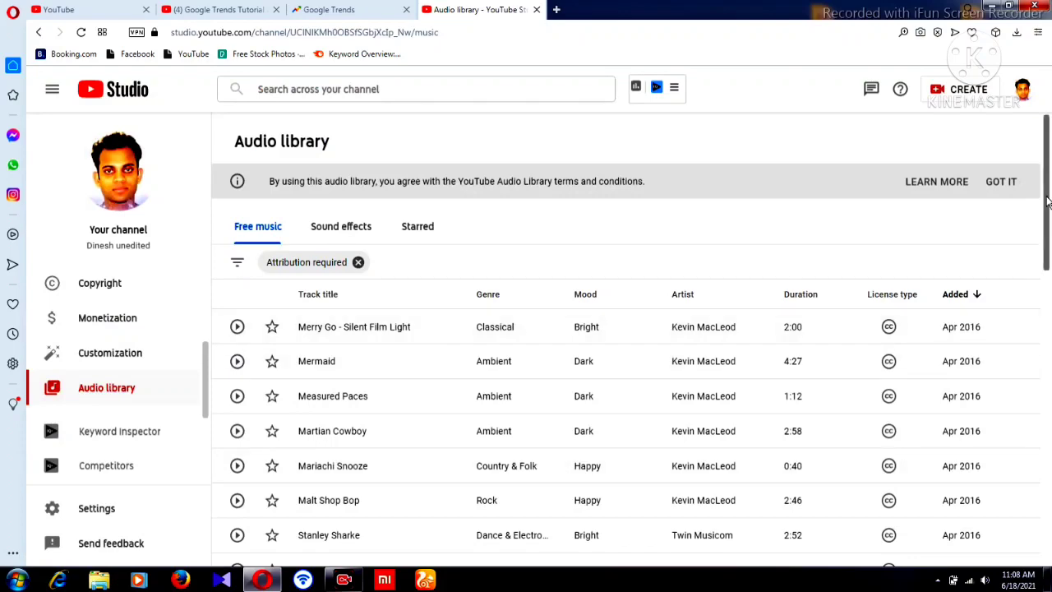
# Download Twin Musicom's Talky Beat as MP3 and dismiss its attribution notice
pyautogui.scroll(-2, 1050, 289)
pyautogui.moveTo(1050, 347); pyautogui.dragTo(1049, 507)
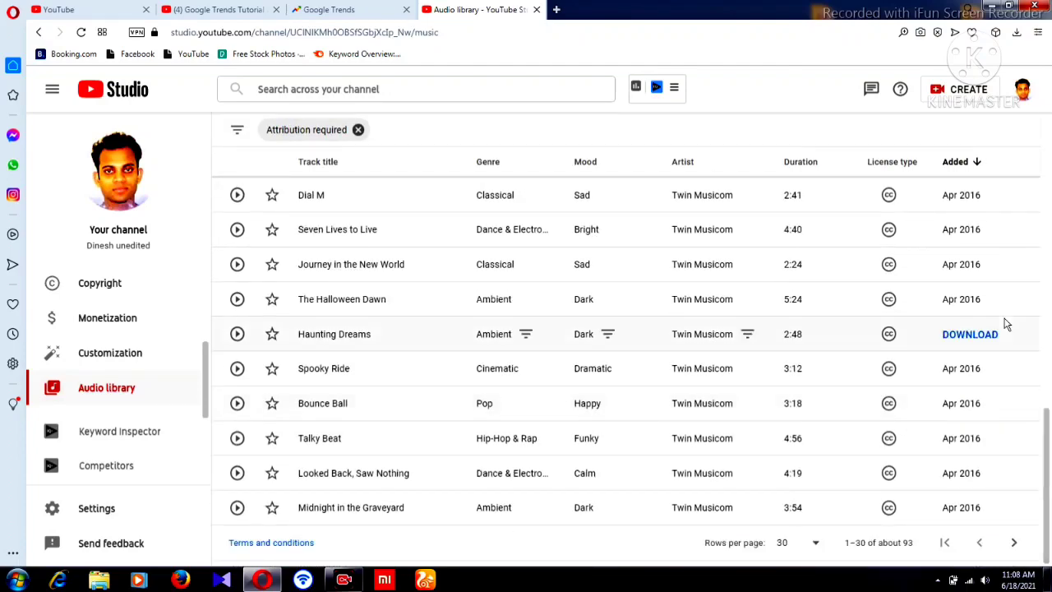
pyautogui.click(1013, 6)
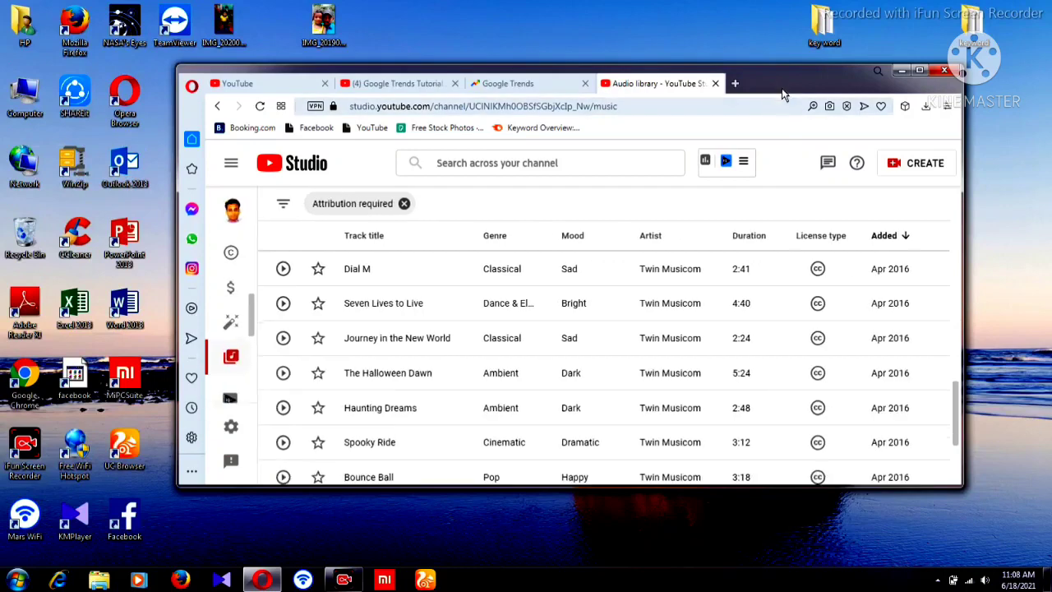
pyautogui.moveTo(956, 426); pyautogui.dragTo(958, 452)
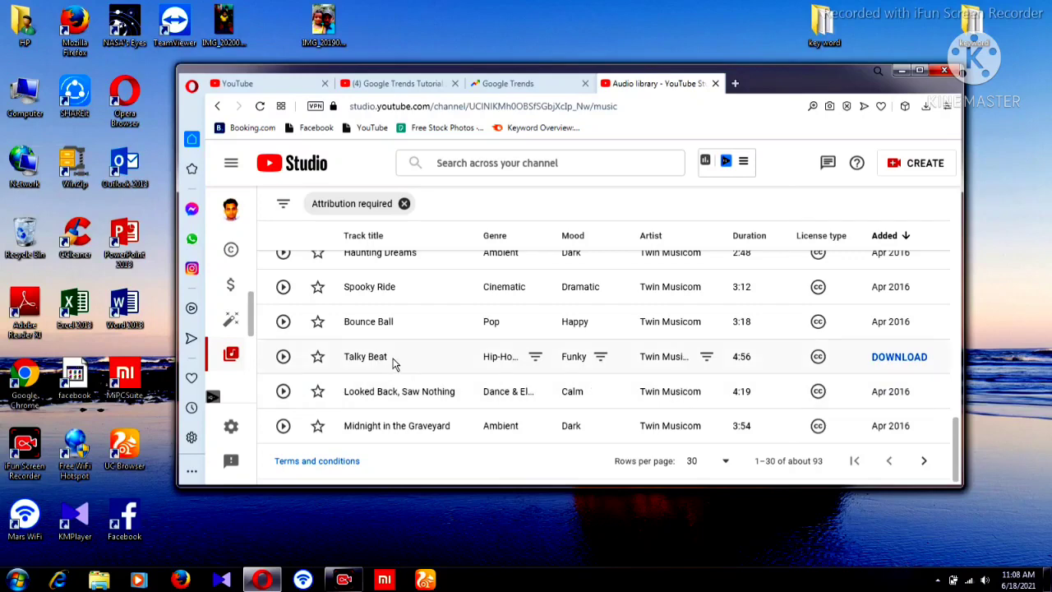
pyautogui.click(898, 357)
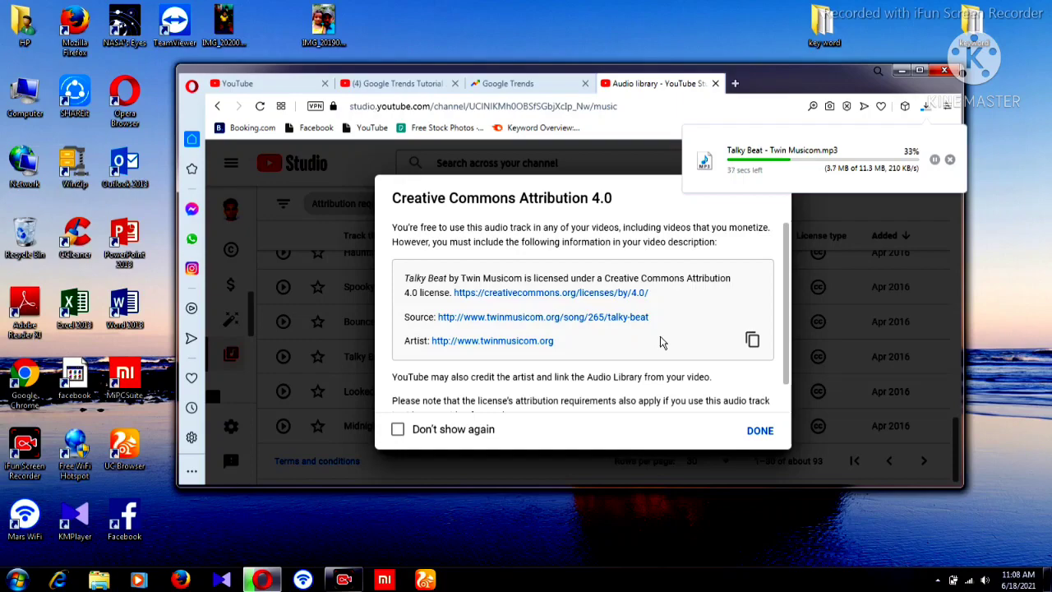
pyautogui.click(920, 70)
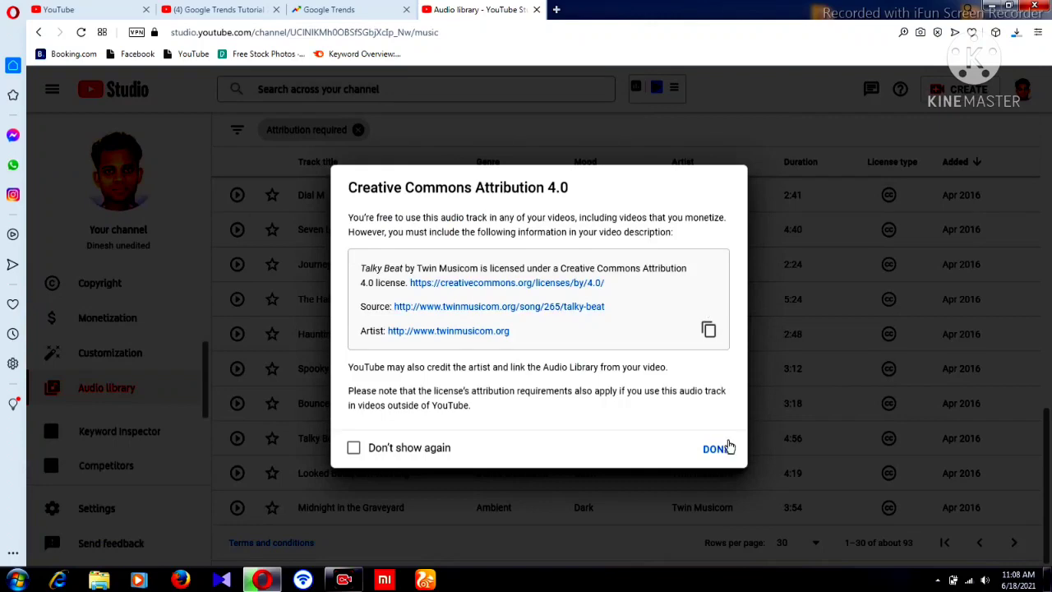
pyautogui.click(715, 450)
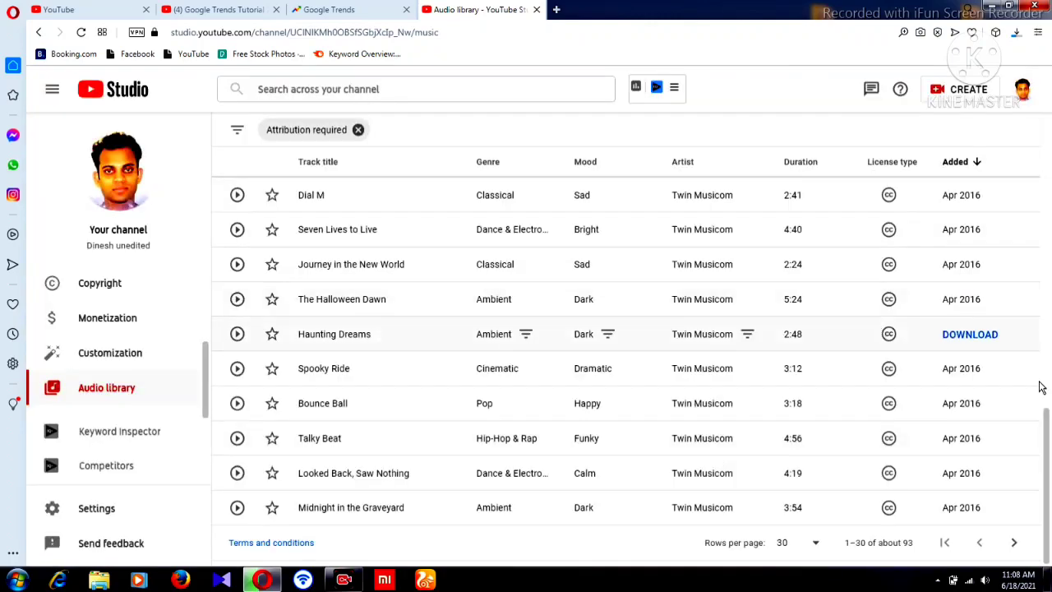
# Swap the Attribution required filter for Attribution not required and browse results like Modern Time, Bonfire, Tak
pyautogui.moveTo(1048, 436); pyautogui.dragTo(1049, 139)
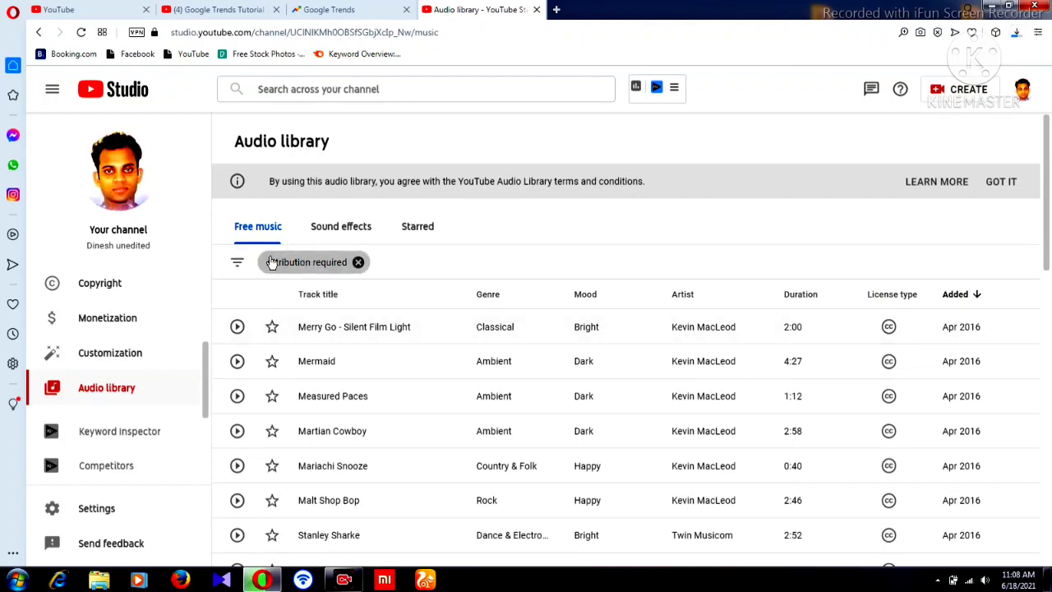
pyautogui.click(237, 267)
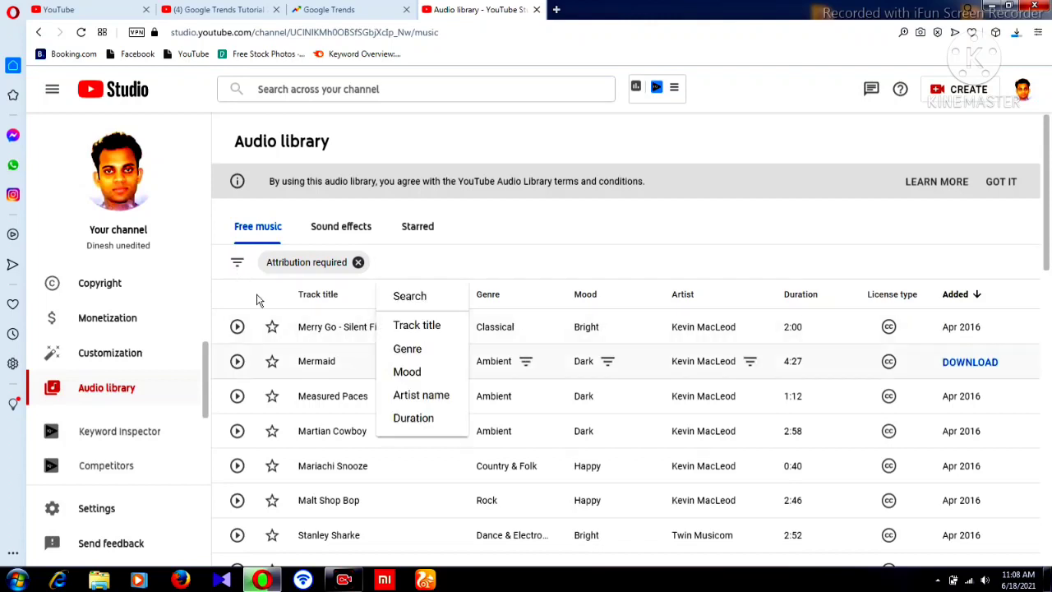
pyautogui.click(238, 267)
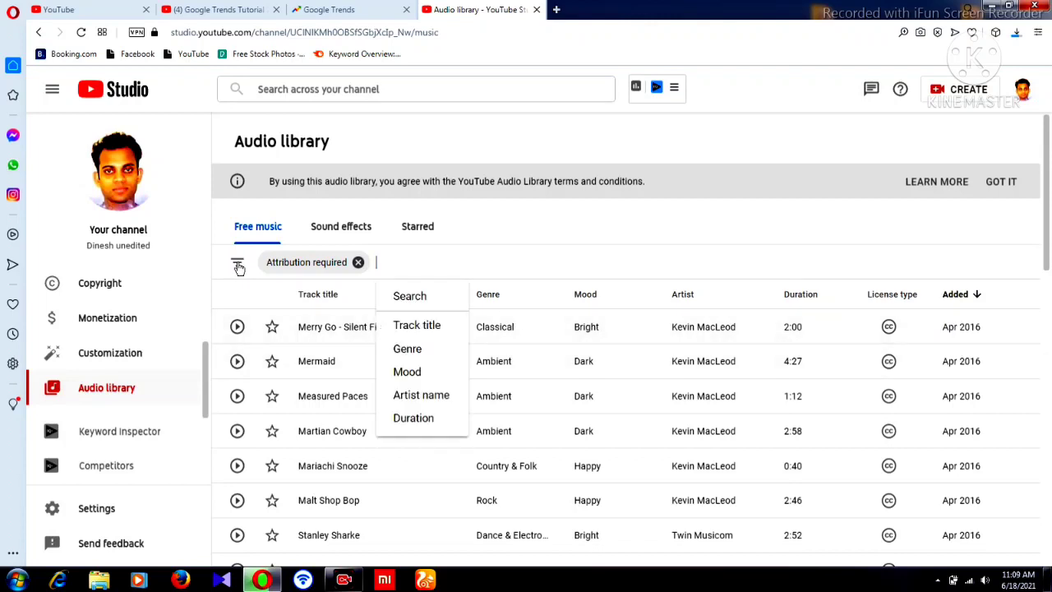
pyautogui.click(879, 293)
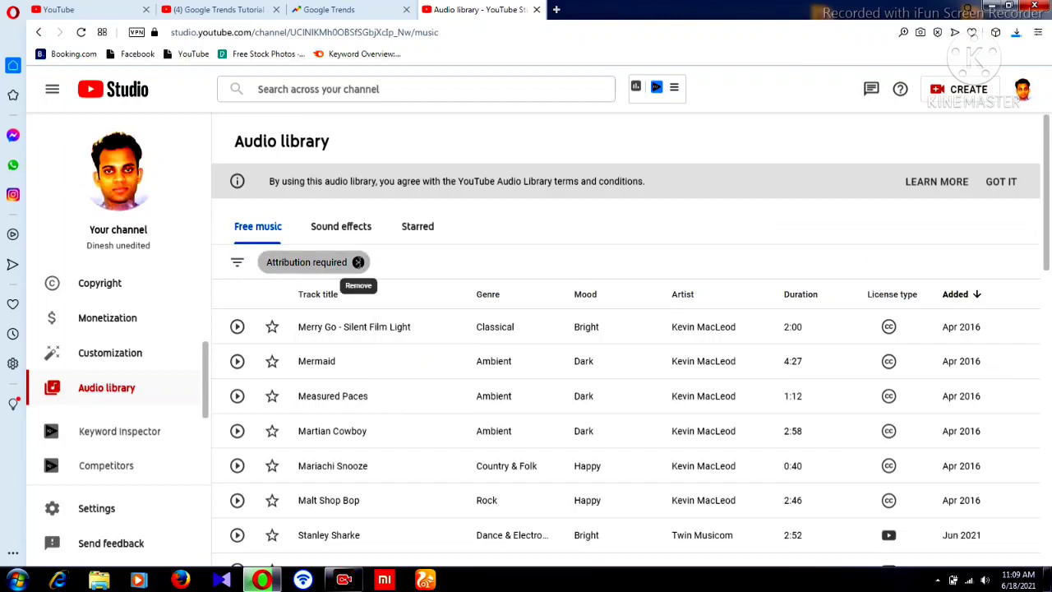
pyautogui.click(359, 263)
pyautogui.click(236, 263)
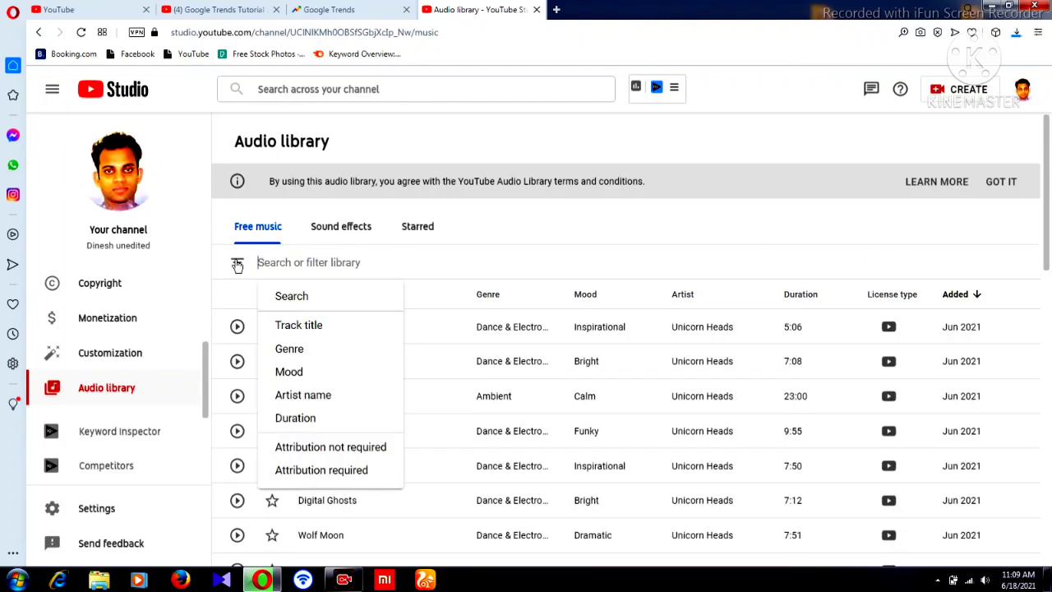
pyautogui.click(322, 449)
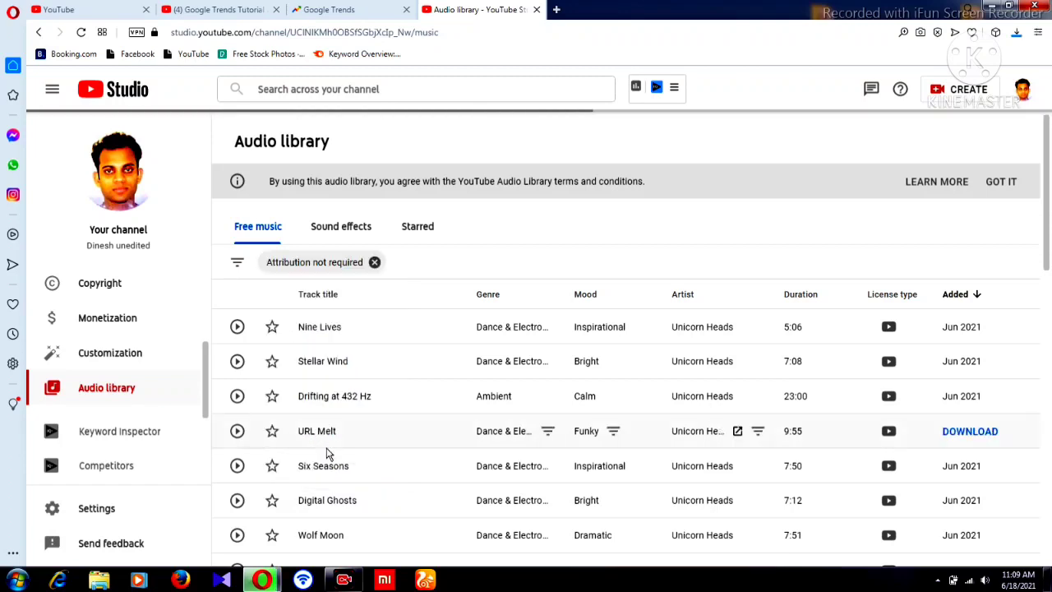
pyautogui.moveTo(1049, 227); pyautogui.dragTo(1050, 523)
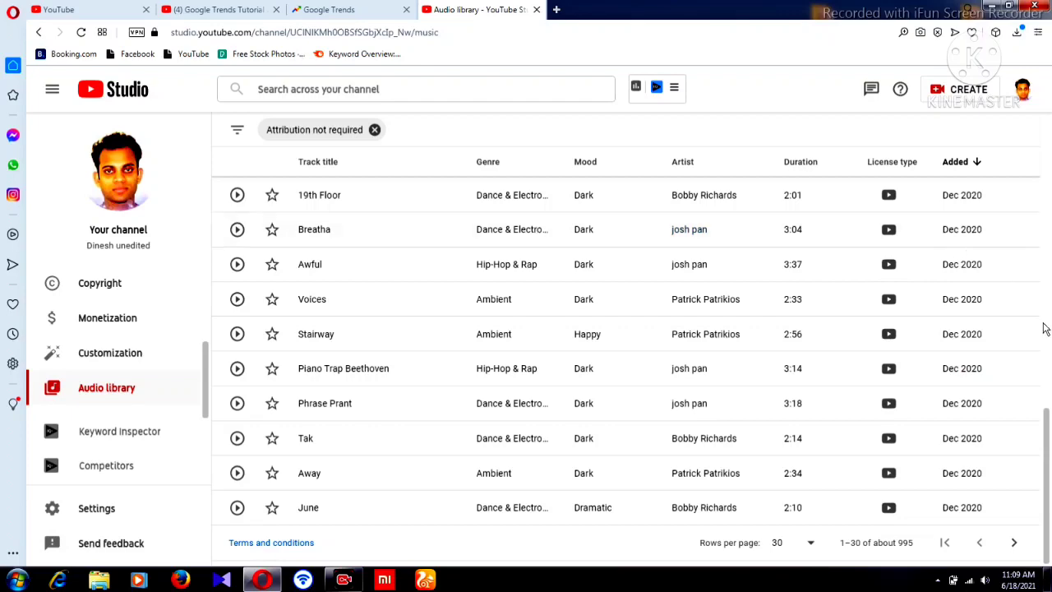
pyautogui.scroll(3, 1045, 378)
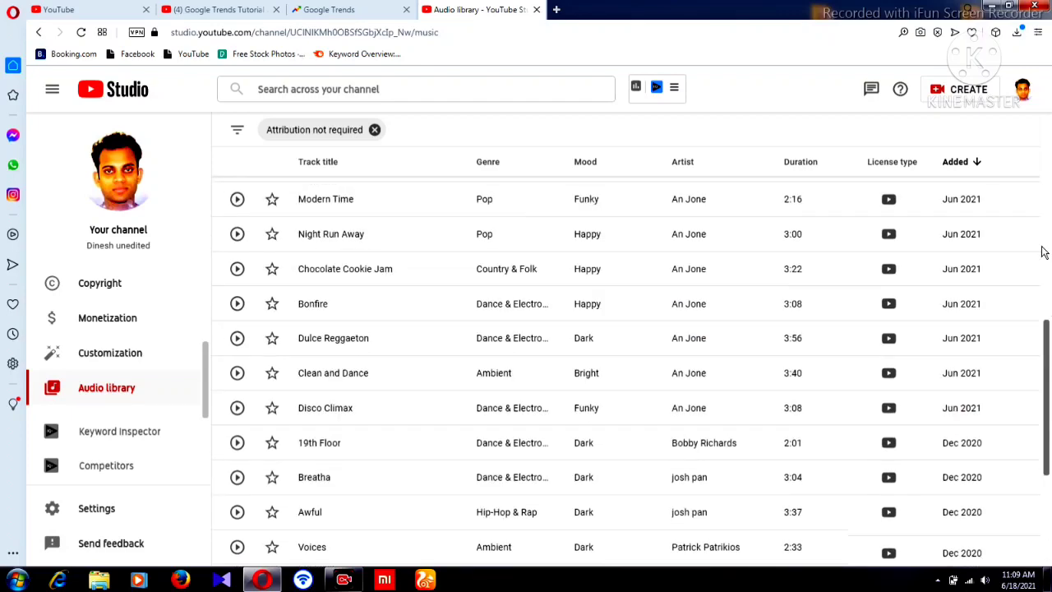
pyautogui.scroll(5, 1042, 247)
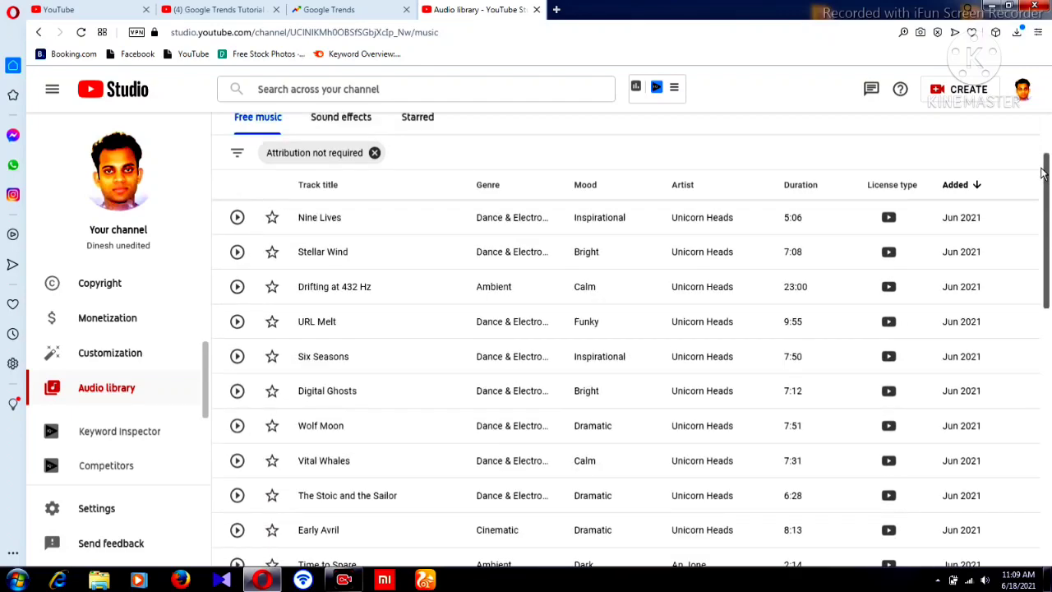